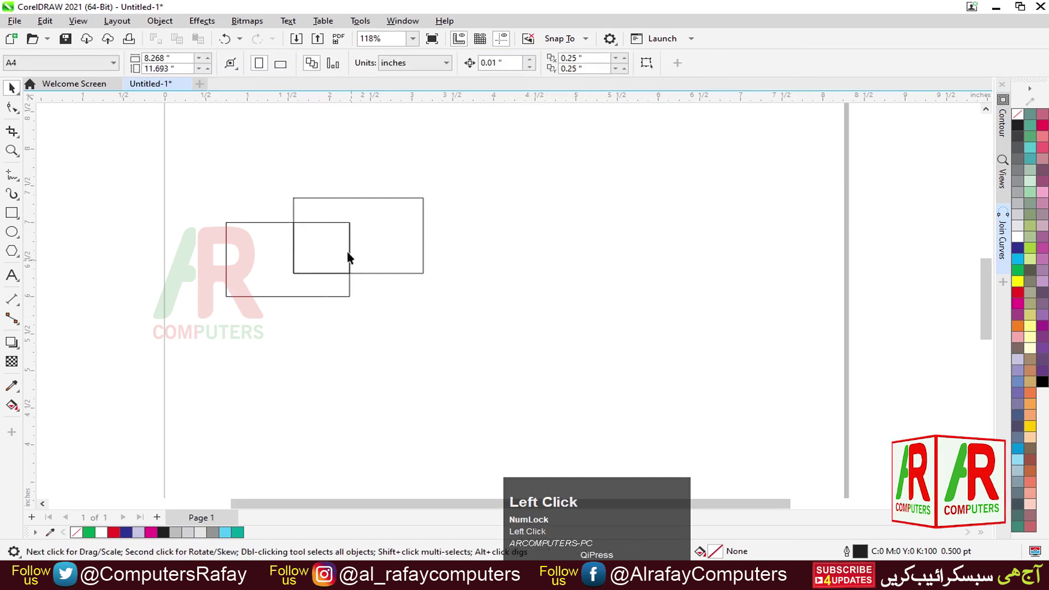
Step: Move the two overlapping rectangles apart and place the small intersection square off the page's left edge
{"action": "left_click_drag", "start_coordinate": [350, 204], "coordinate": [525, 173]}
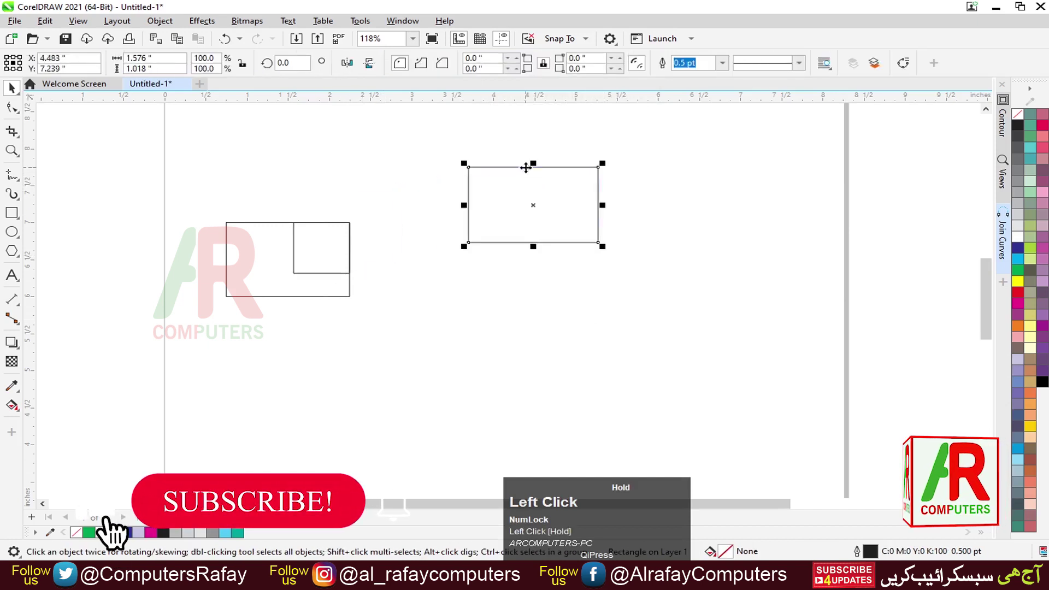
{"action": "left_click", "coordinate": [278, 221]}
{"action": "left_click_drag", "start_coordinate": [278, 224], "coordinate": [184, 167]}
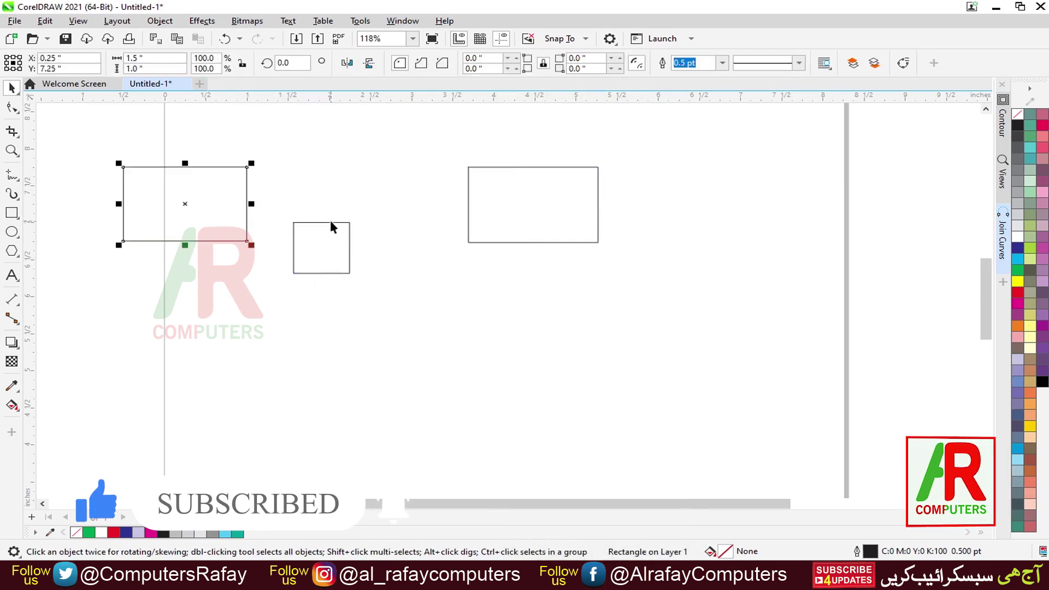
{"action": "left_click_drag", "start_coordinate": [331, 221], "coordinate": [359, 343]}
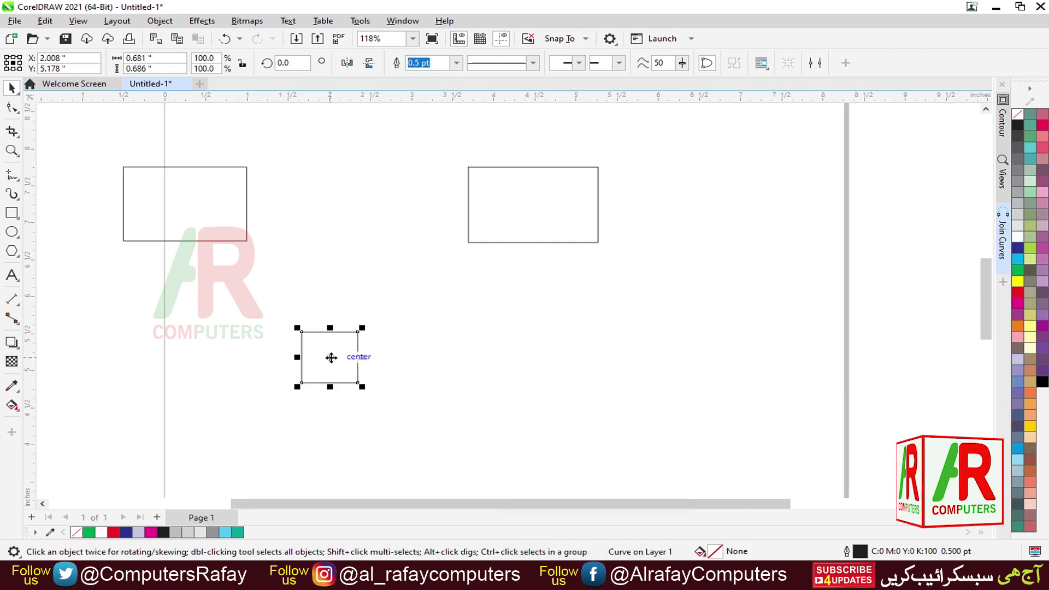
{"action": "left_click_drag", "start_coordinate": [331, 358], "coordinate": [132, 383]}
Step: Bring the two rectangles back together so one's upper-right corner overlaps the other's lower-left corner
{"action": "left_click_drag", "start_coordinate": [238, 243], "coordinate": [408, 280]}
{"action": "left_click_drag", "start_coordinate": [461, 243], "coordinate": [370, 247]}
Step: Apply Simplify to the two overlapping unfilled rectangles and pull the upper-right rectangle away from the trimmed shape
{"action": "left_click_drag", "start_coordinate": [231, 156], "coordinate": [563, 319]}
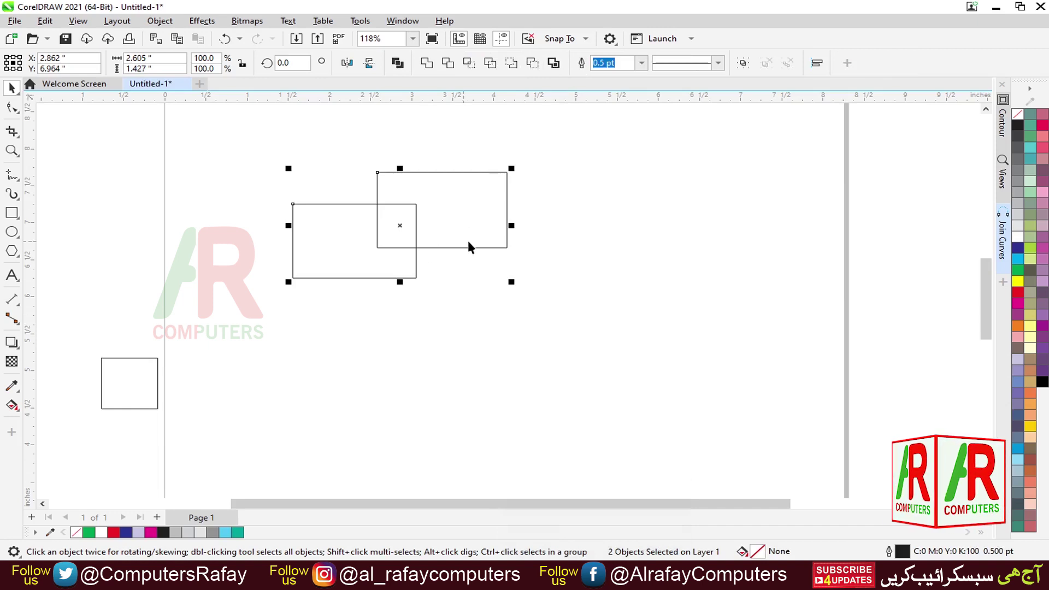
{"action": "left_click", "coordinate": [490, 63]}
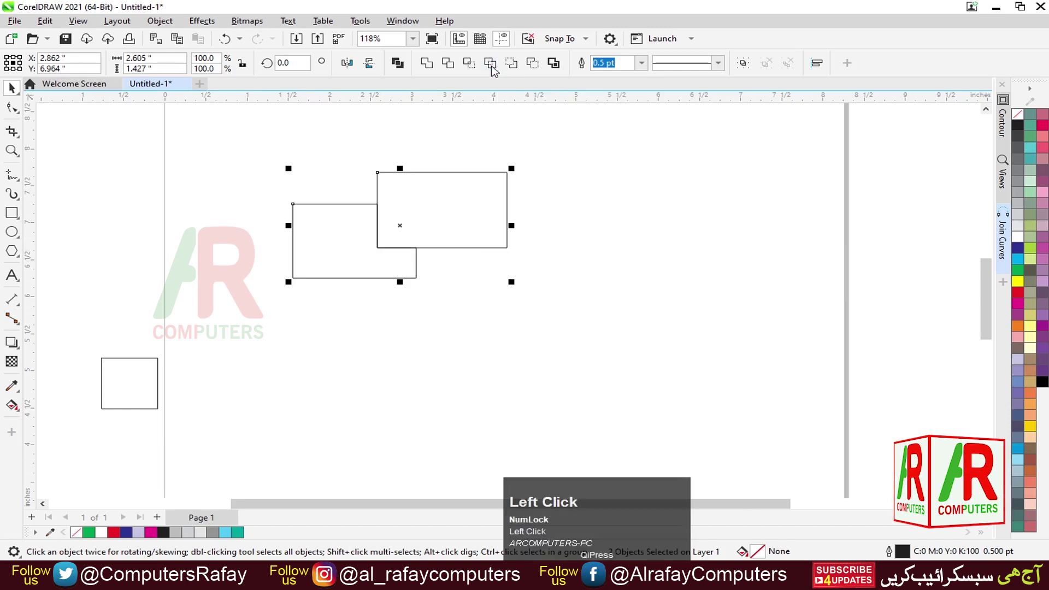
{"action": "left_click", "coordinate": [473, 265]}
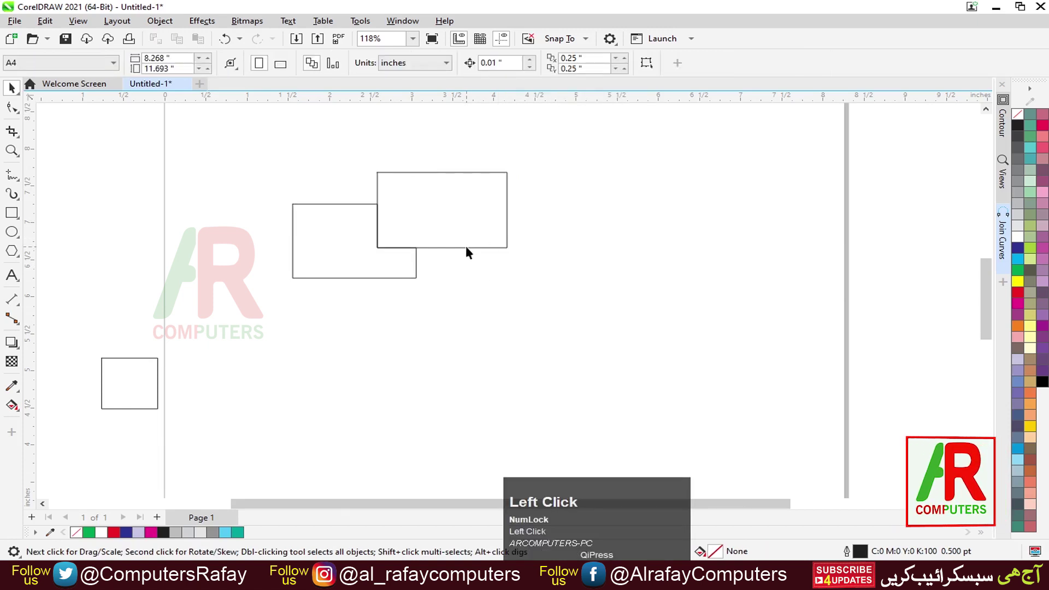
{"action": "left_click_drag", "start_coordinate": [466, 247], "coordinate": [555, 241]}
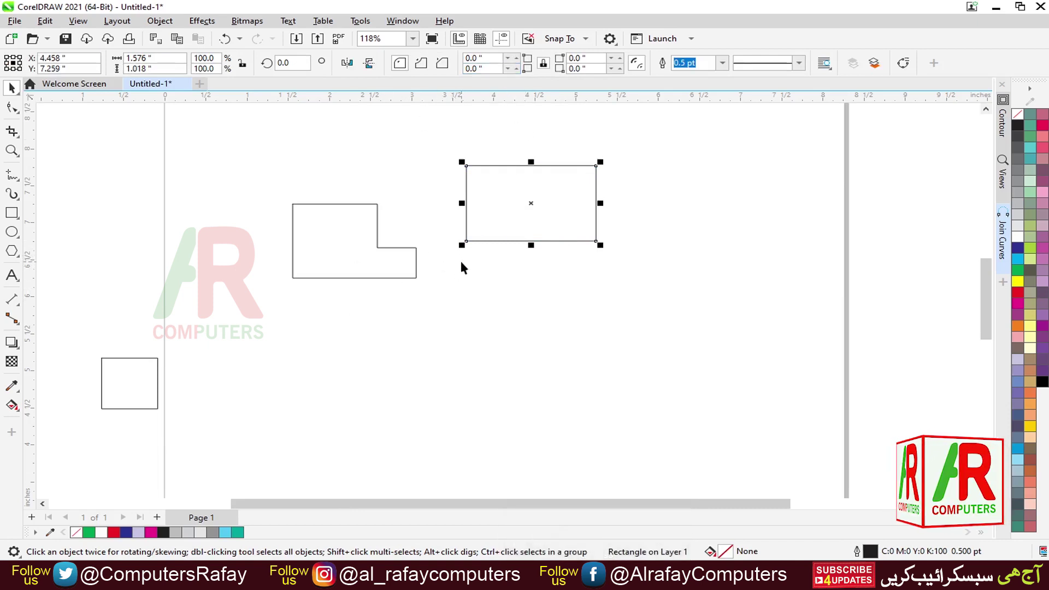
Step: Undo the rectangle move and the Simplify operation, and clear the selection
{"action": "left_click_drag", "start_coordinate": [461, 267], "coordinate": [462, 268]}
{"action": "key", "text": "ctrl+z"}
{"action": "key", "text": "ctrl+z"}
{"action": "left_click", "coordinate": [469, 294]}
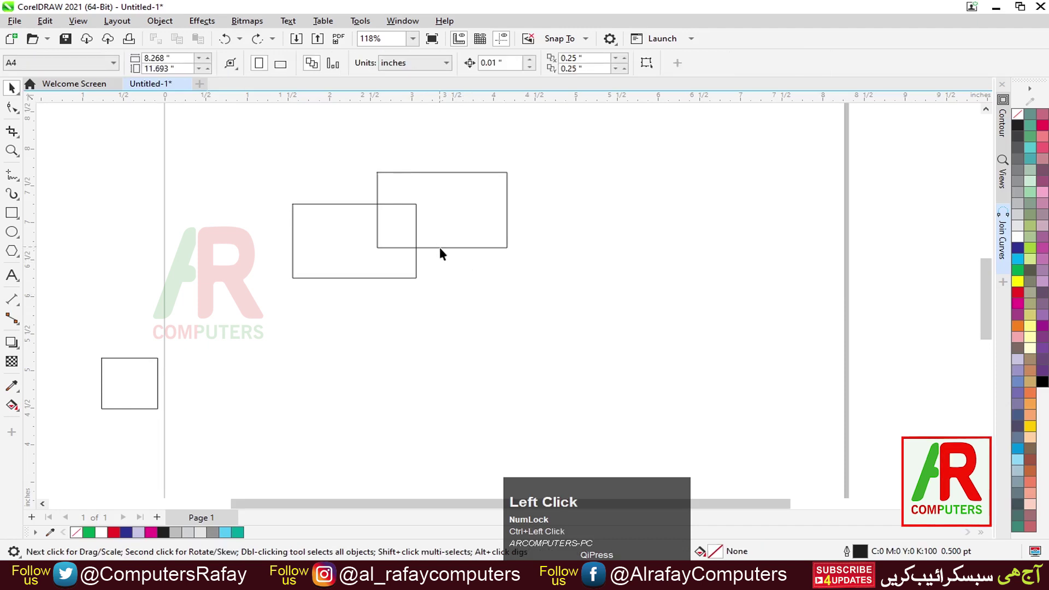
Step: Fill the lower-left rectangle with red and the upper-right rectangle with green
{"action": "left_click", "coordinate": [352, 204]}
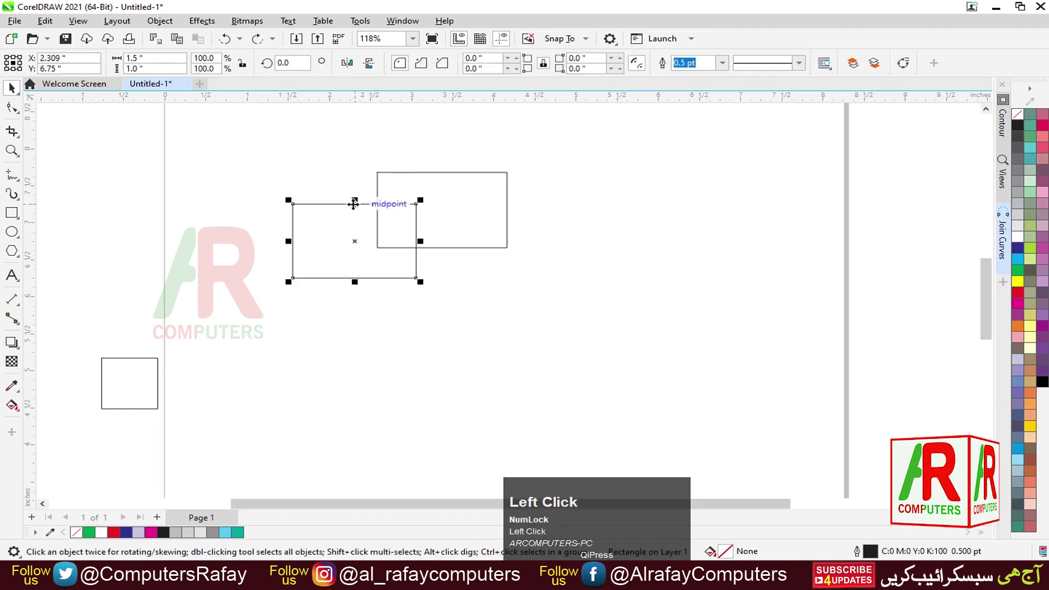
{"action": "left_click", "coordinate": [1018, 292]}
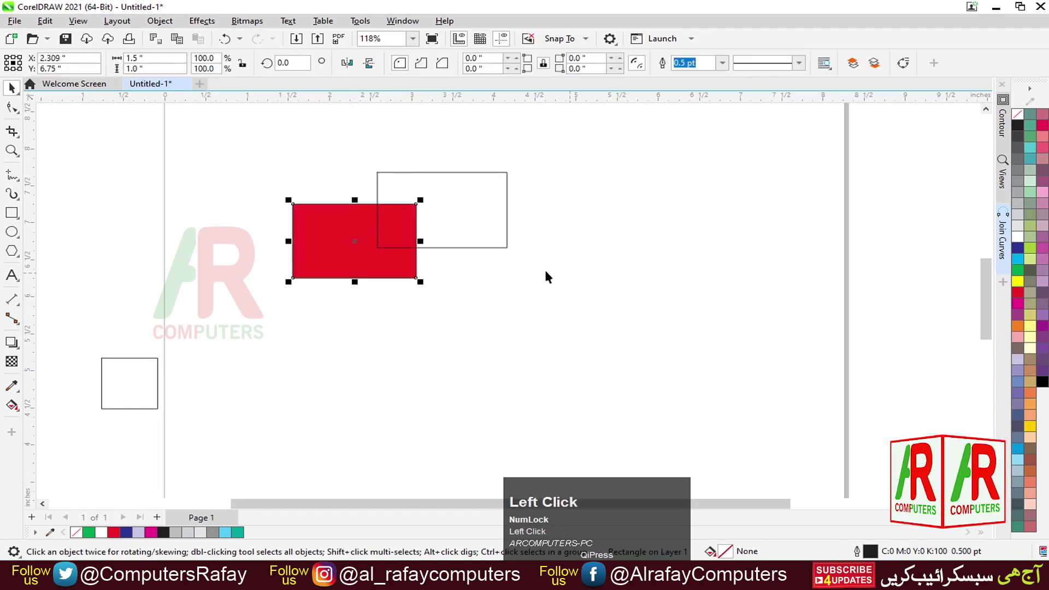
{"action": "left_click", "coordinate": [498, 247]}
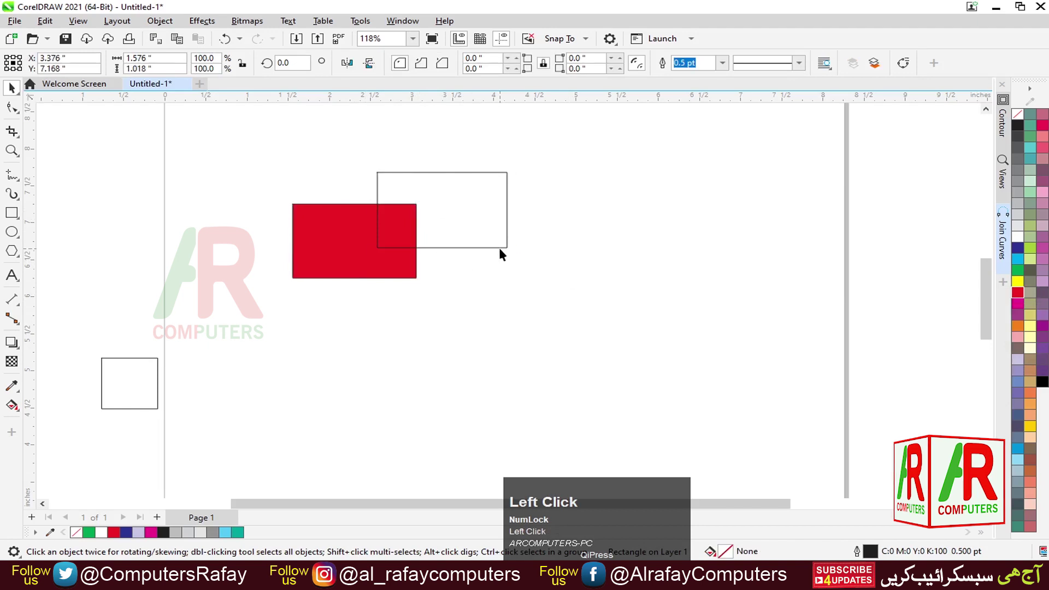
{"action": "left_click", "coordinate": [1017, 270]}
{"action": "left_click", "coordinate": [440, 252]}
Step: Apply Simplify to the overlapping red and green rectangles
{"action": "left_click_drag", "start_coordinate": [253, 146], "coordinate": [599, 343]}
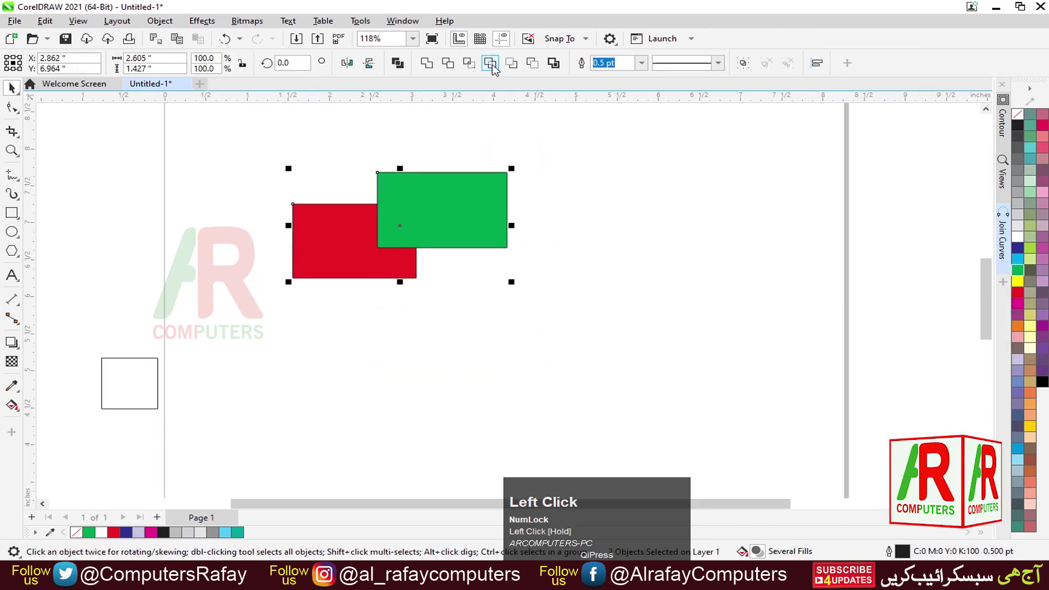
{"action": "left_click", "coordinate": [491, 64]}
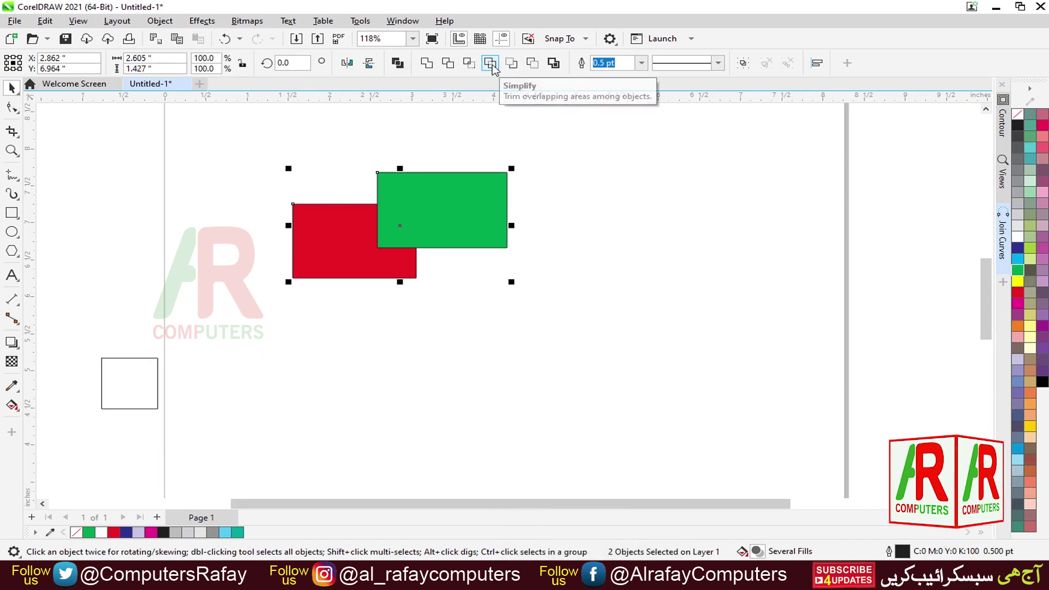
{"action": "left_click", "coordinate": [459, 376]}
Step: Move the green rectangle away from the trimmed red shape and undo the move
{"action": "left_click_drag", "start_coordinate": [437, 204], "coordinate": [515, 209]}
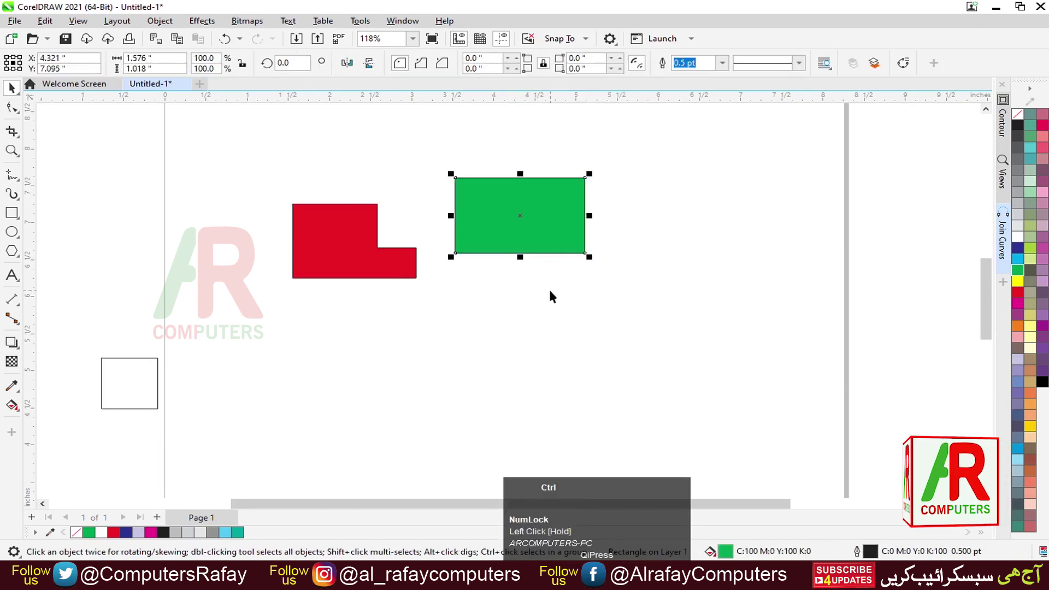
{"action": "key", "text": "ctrl+z"}
{"action": "left_click", "coordinate": [447, 303]}
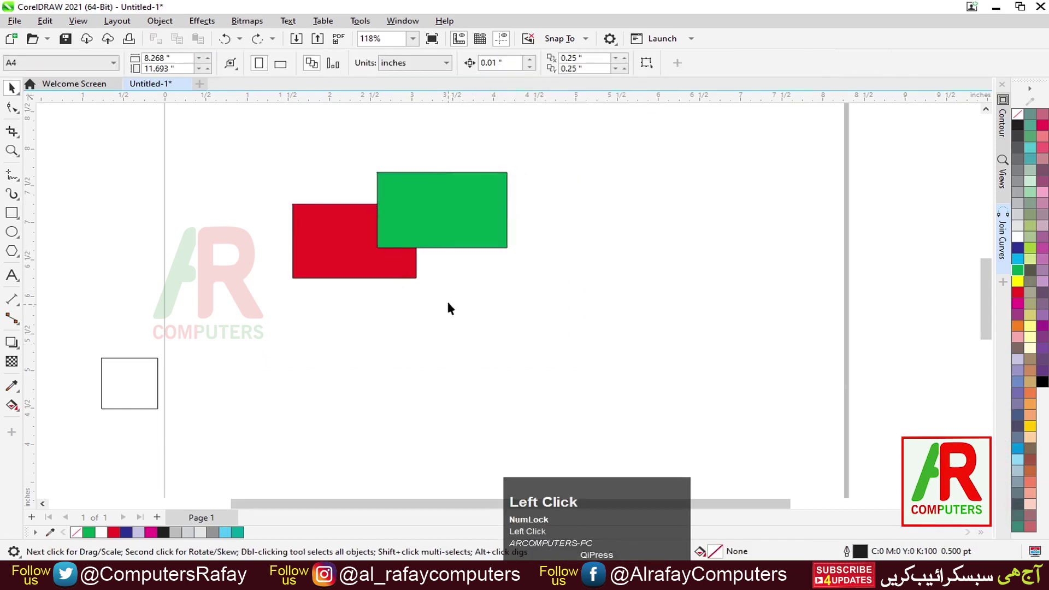
Step: Apply Simplify to the red and green shapes again, move the red shape aside, and undo these changes
{"action": "left_click", "coordinate": [339, 272]}
{"action": "left_click", "coordinate": [454, 225], "text": "shift"}
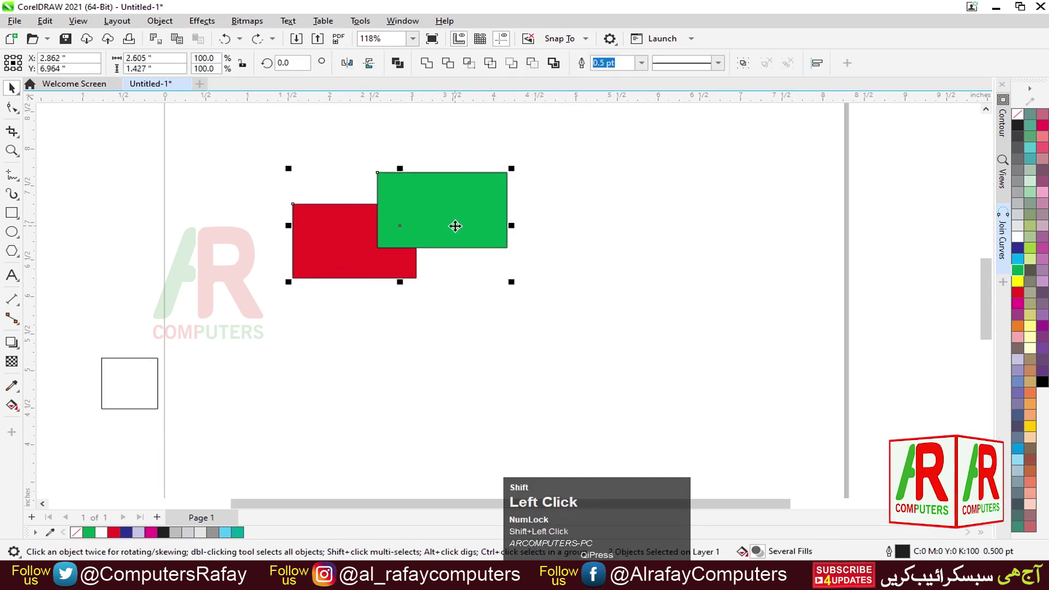
{"action": "left_click", "coordinate": [490, 64]}
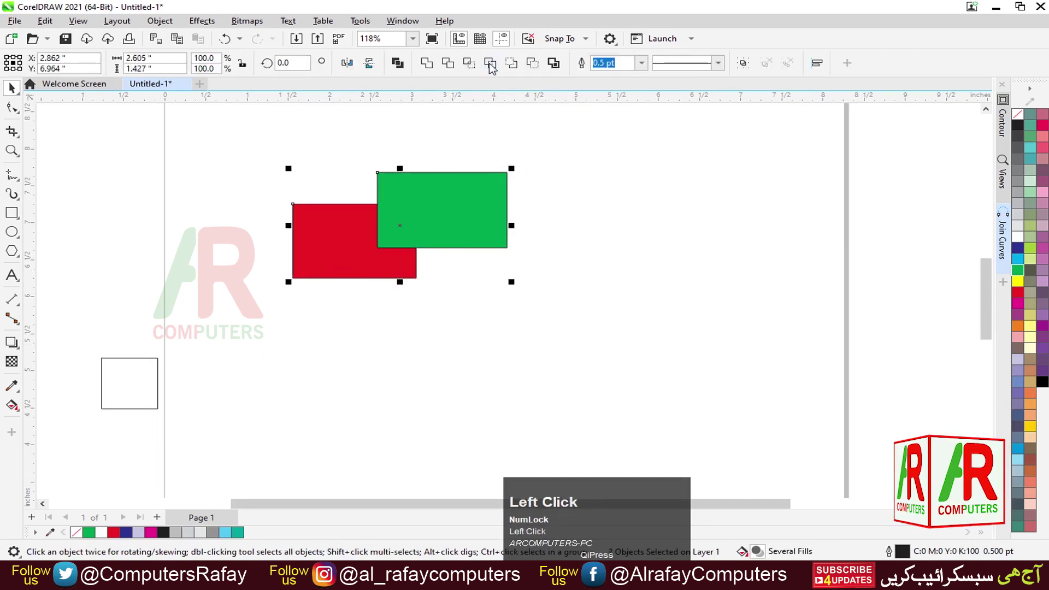
{"action": "left_click", "coordinate": [441, 353]}
{"action": "left_click_drag", "start_coordinate": [377, 270], "coordinate": [343, 380]}
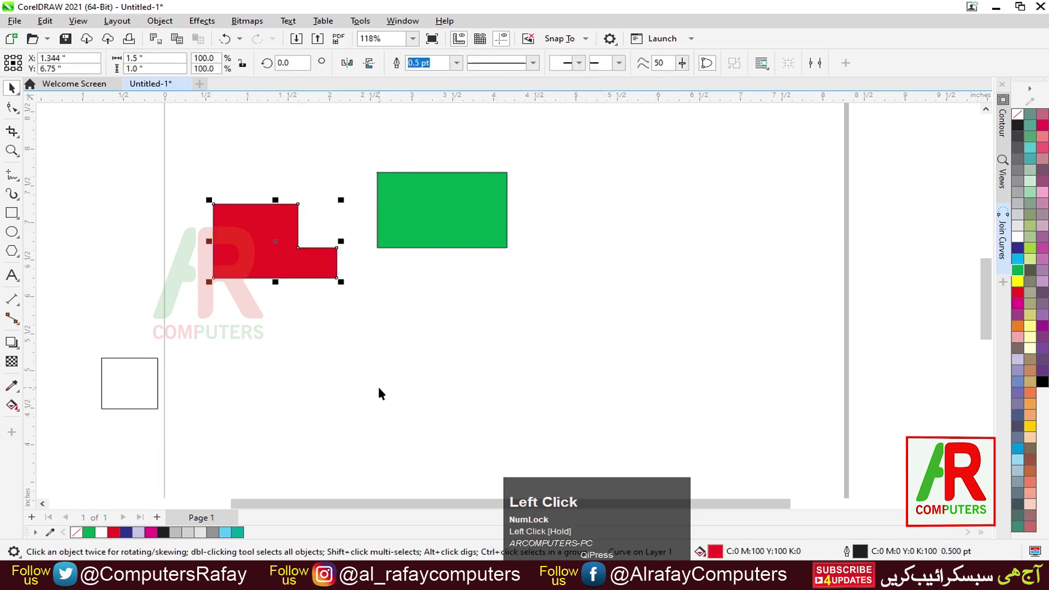
{"action": "key", "text": "ctrl+z"}
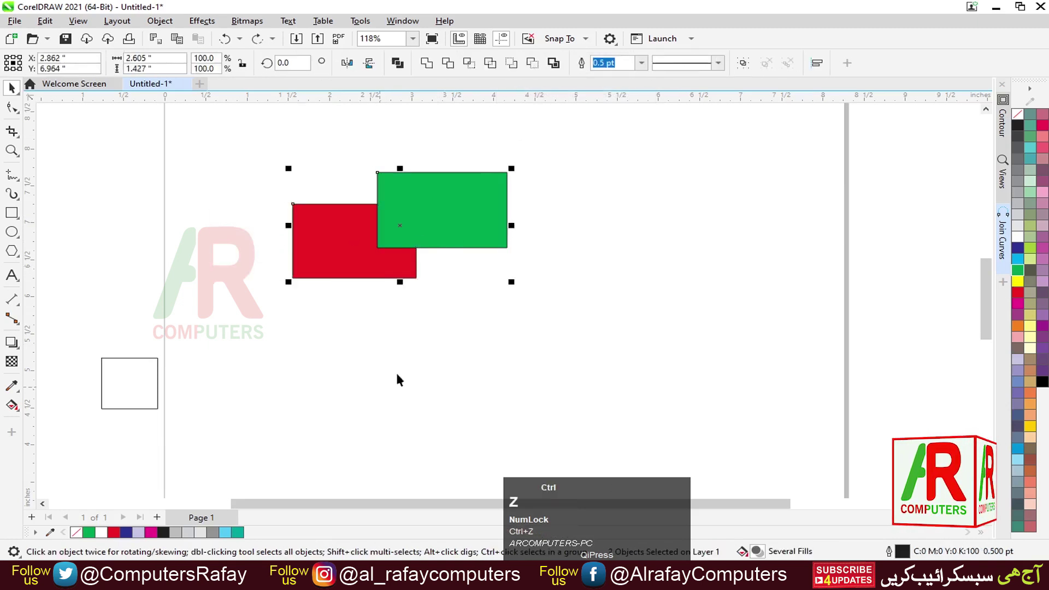
Step: Shift the green rectangle right of the red shape and place a blue-filled duplicate overlapping its lower-right corner
{"action": "left_click_drag", "start_coordinate": [431, 216], "coordinate": [534, 261]}
{"action": "left_click", "coordinate": [424, 272]}
{"action": "right_click", "coordinate": [510, 321]}
{"action": "left_click", "coordinate": [1017, 248]}
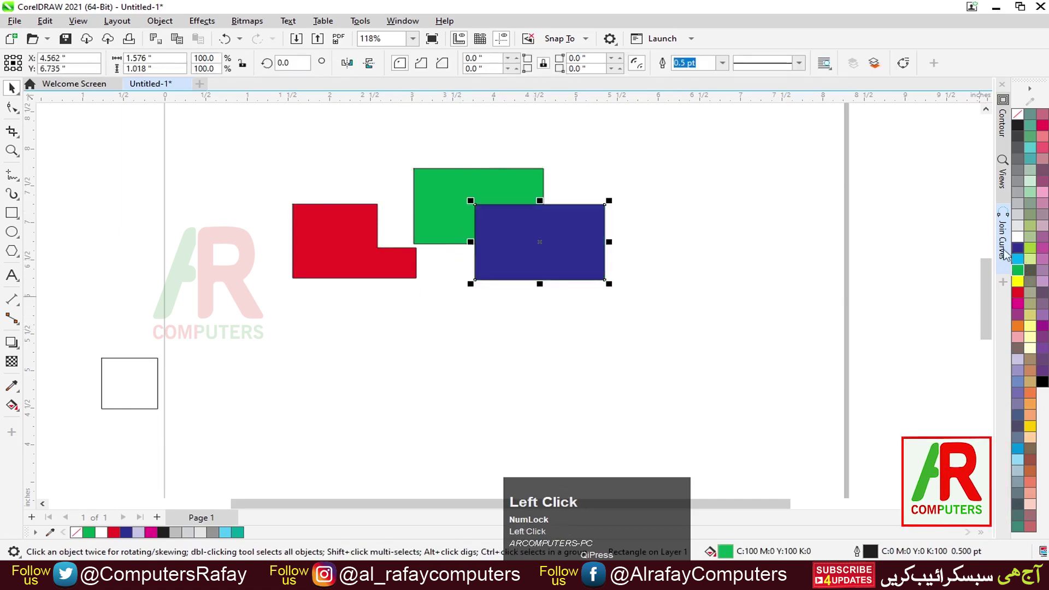
Step: Bring the green rectangle to the front of the blue one
{"action": "left_click", "coordinate": [684, 335]}
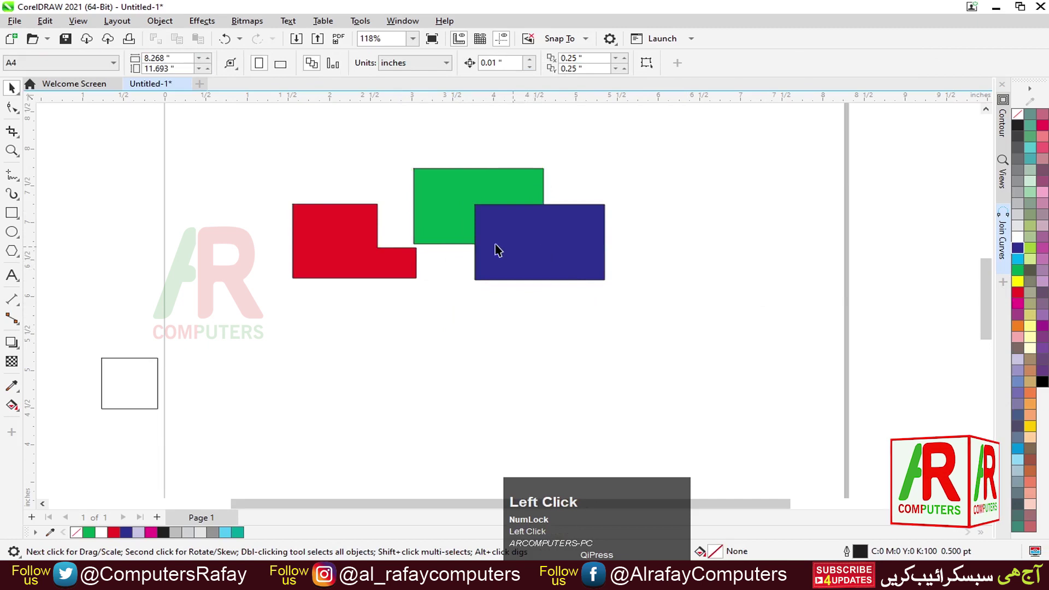
{"action": "left_click", "coordinate": [445, 205]}
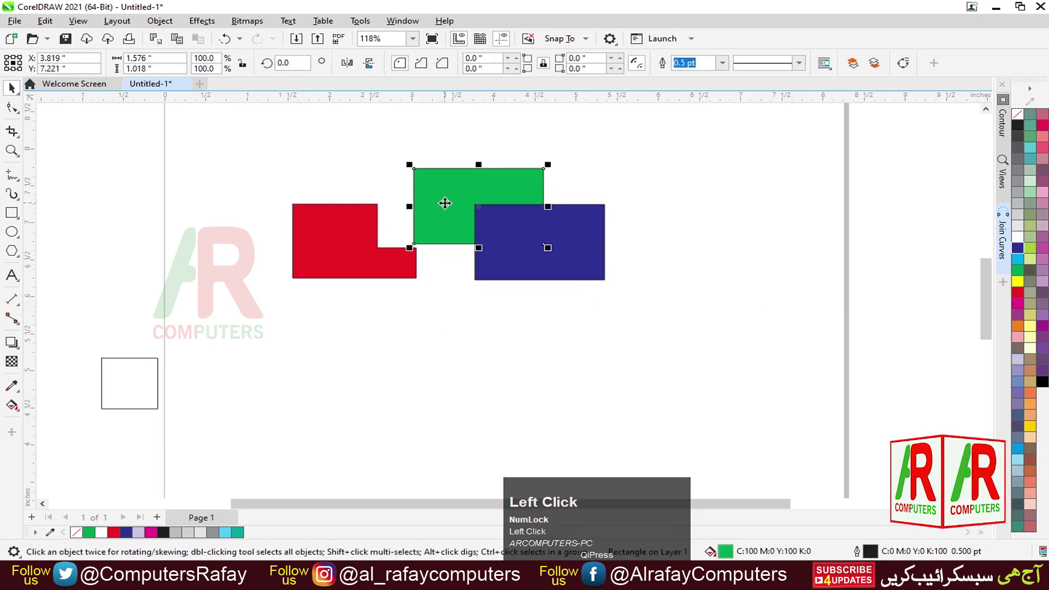
{"action": "key", "text": "shift+Page_Up"}
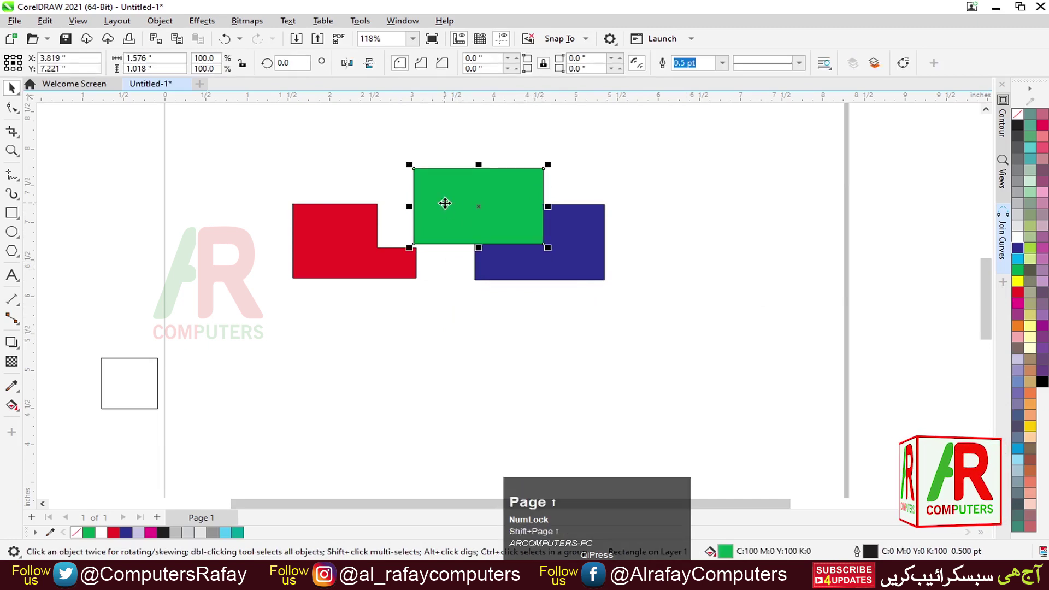
Step: Apply Simplify to the green and blue rectangles and move the trimmed blue shape down away from the green one
{"action": "left_click_drag", "start_coordinate": [686, 148], "coordinate": [412, 285]}
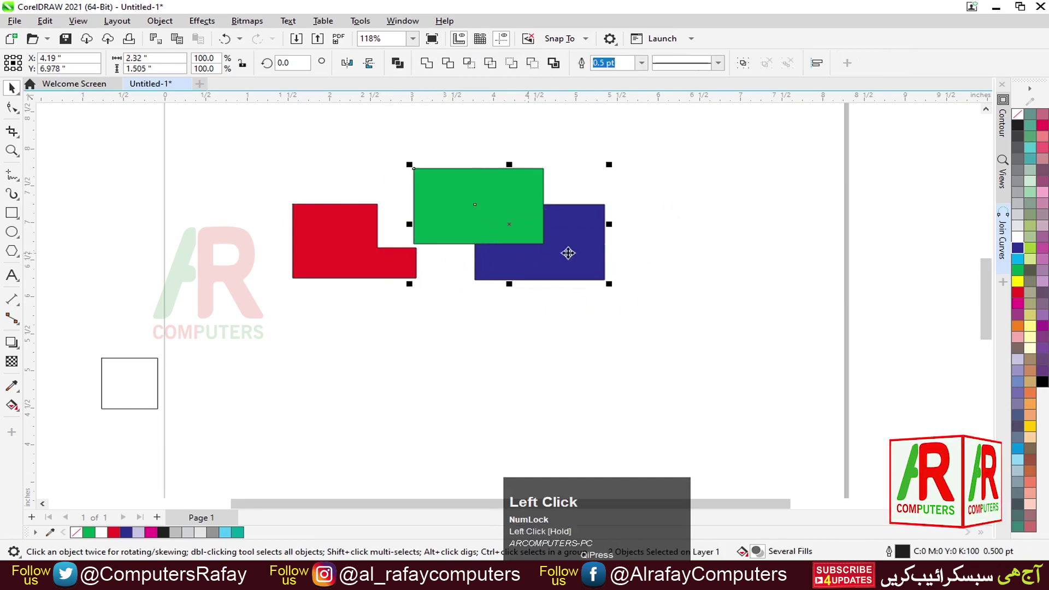
{"action": "left_click_drag", "start_coordinate": [700, 136], "coordinate": [400, 302]}
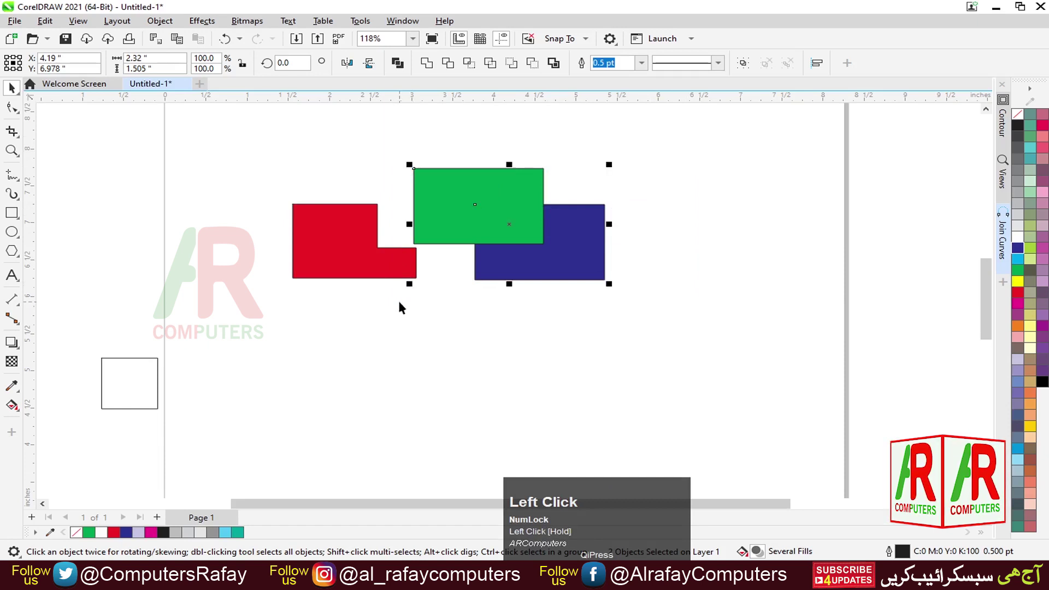
{"action": "left_click", "coordinate": [490, 64]}
{"action": "left_click_drag", "start_coordinate": [571, 239], "coordinate": [578, 300]}
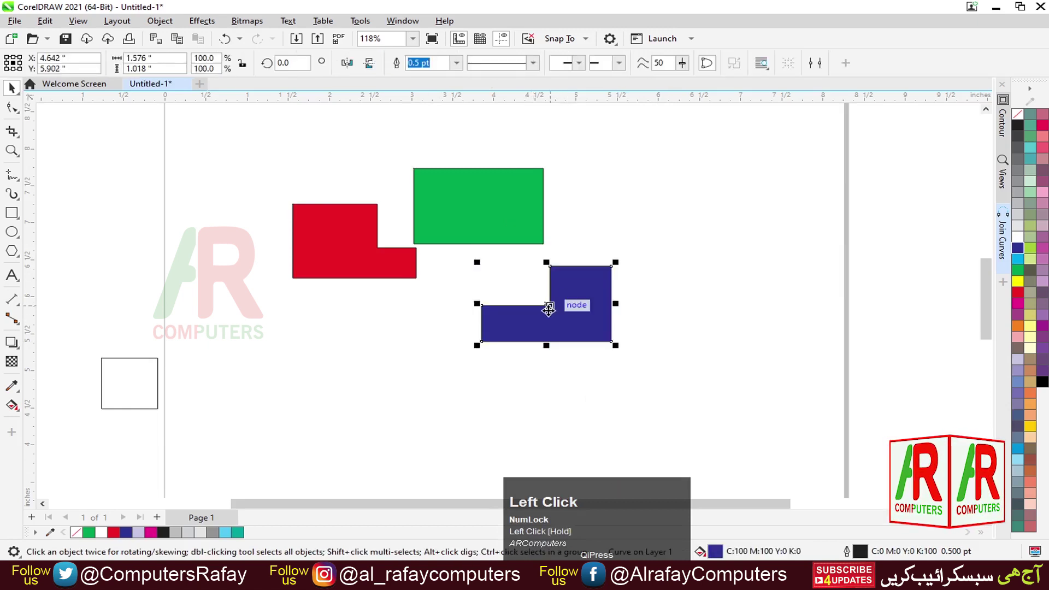
Step: Delete the trimmed red and blue shapes
{"action": "left_click", "coordinate": [392, 298]}
{"action": "left_click", "coordinate": [366, 275]}
{"action": "key", "text": "Delete"}
Step: Duplicate the green rectangle so the copy overlaps its lower-left corner, and fill the copy with blue
{"action": "left_click_drag", "start_coordinate": [468, 230], "coordinate": [419, 245]}
{"action": "right_click", "coordinate": [386, 234]}
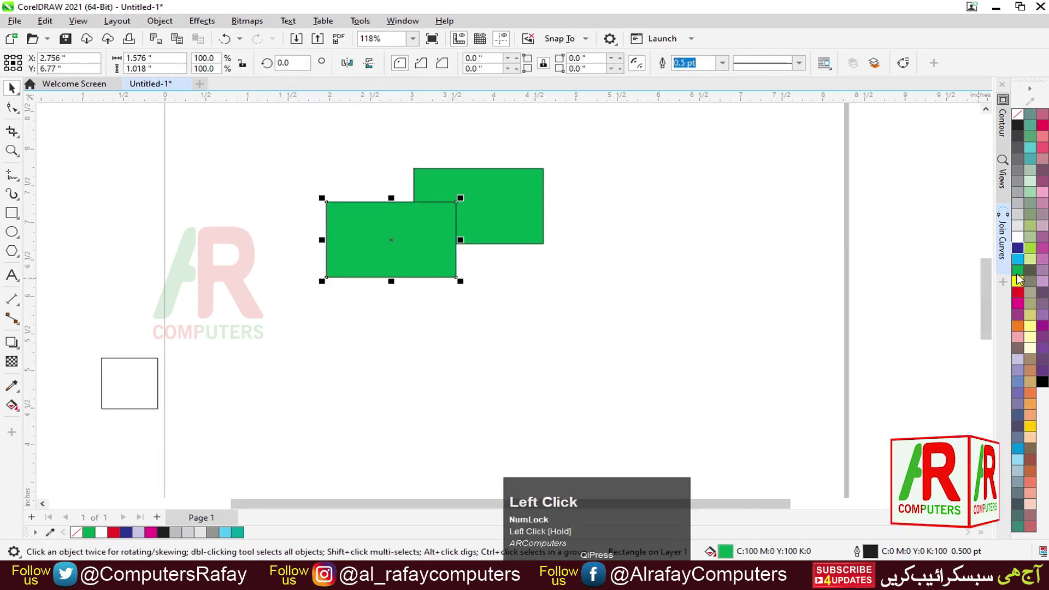
{"action": "left_click", "coordinate": [1017, 249]}
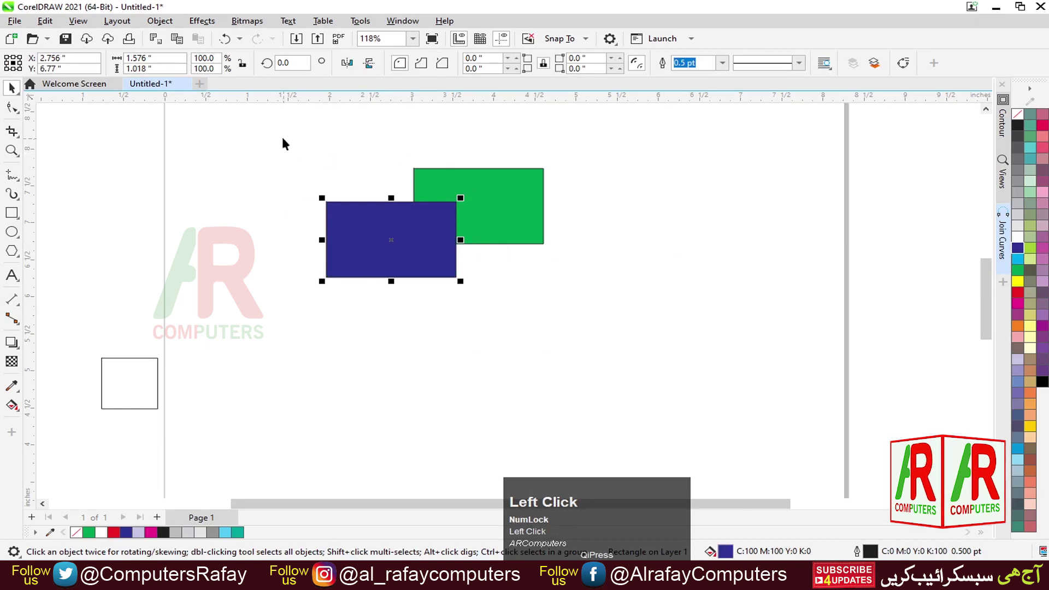
Step: Try Front Minus Back on the overlapping blue and green rectangles, and undo it
{"action": "left_click_drag", "start_coordinate": [283, 143], "coordinate": [637, 358]}
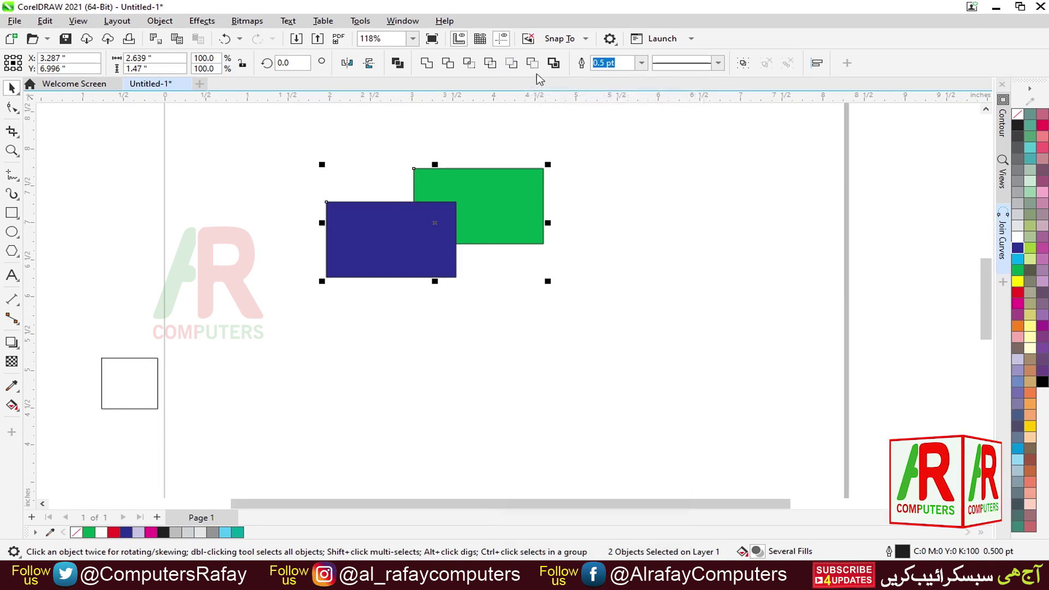
{"action": "left_click", "coordinate": [511, 63]}
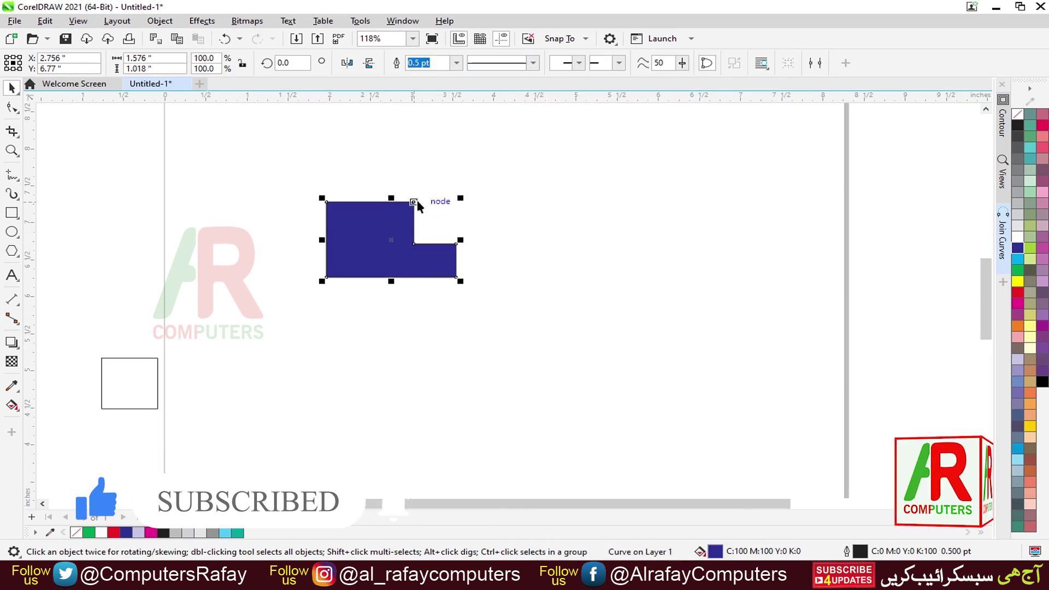
{"action": "key", "text": "ctrl"}
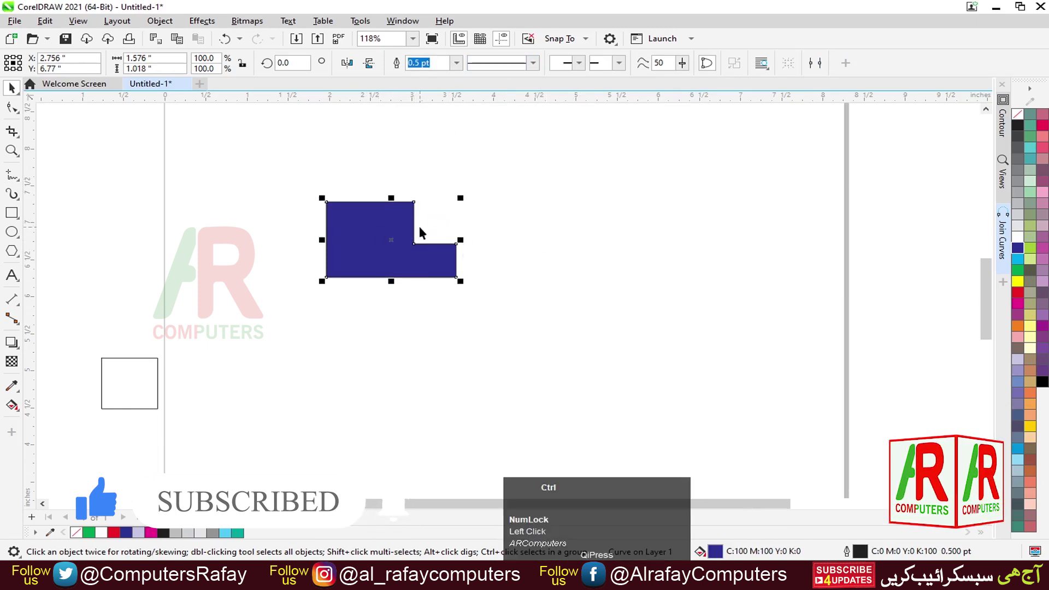
{"action": "key", "text": "ctrl+z"}
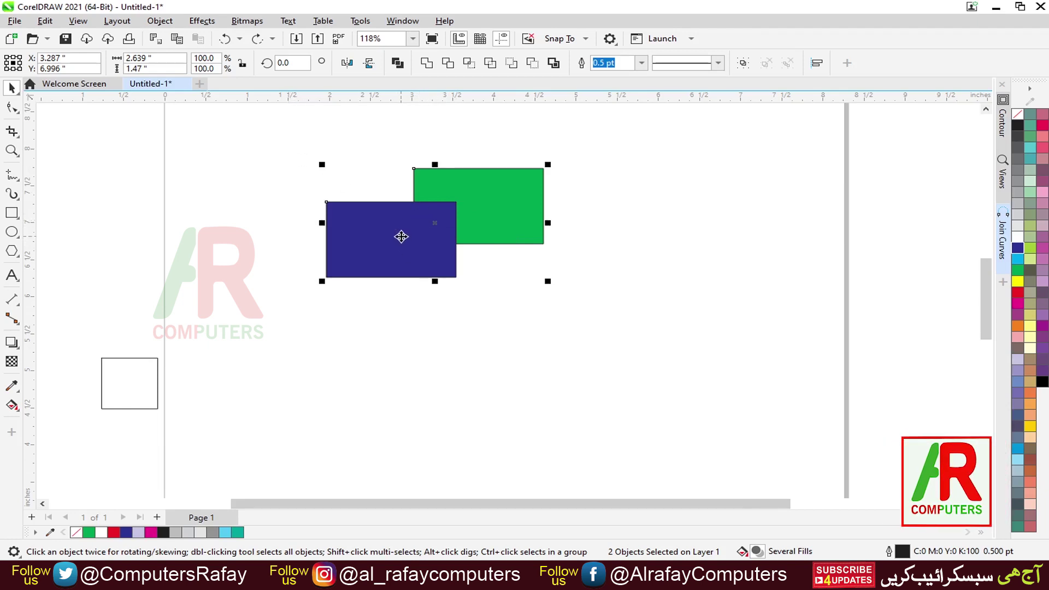
Step: Try Back Minus Front on the overlapping blue and green rectangles, and undo it
{"action": "left_click", "coordinate": [532, 63]}
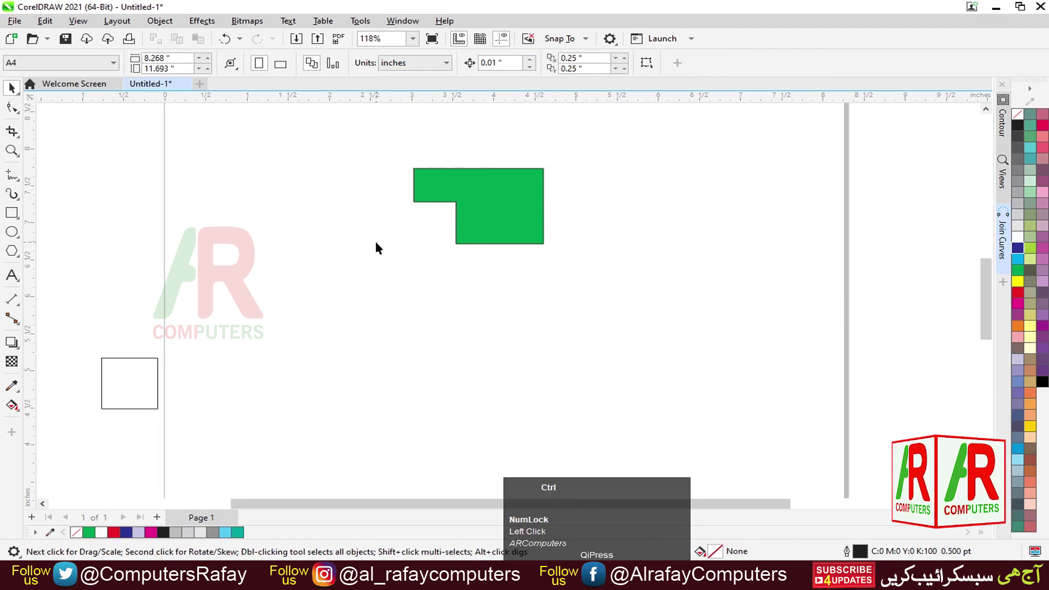
{"action": "key", "text": "ctrl+z"}
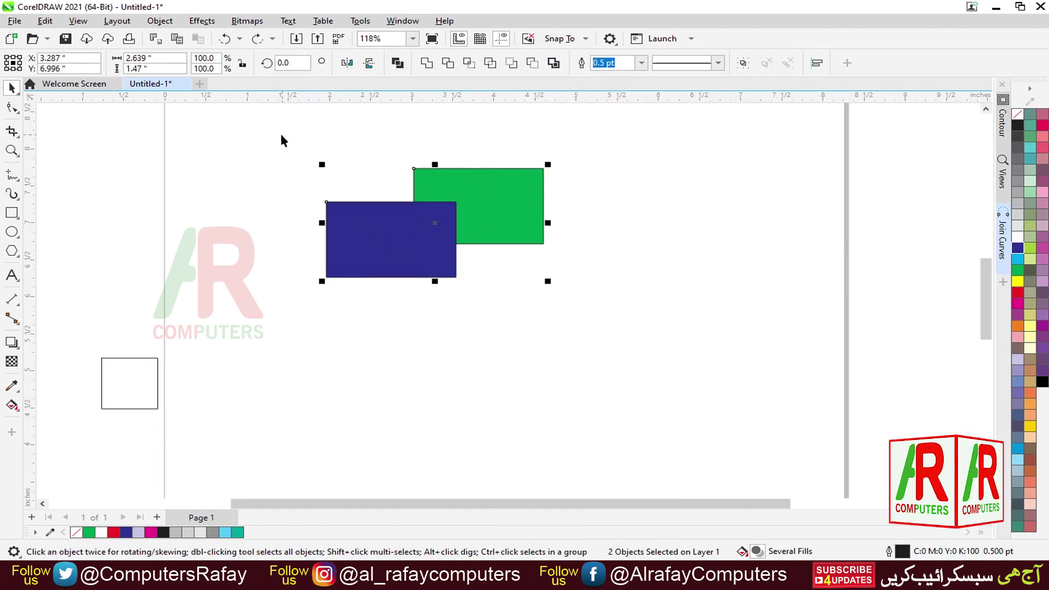
Step: Create a boundary around the overlapping blue and green rectangles, and move the rectangles and the new outline apart
{"action": "left_click_drag", "start_coordinate": [281, 135], "coordinate": [617, 355]}
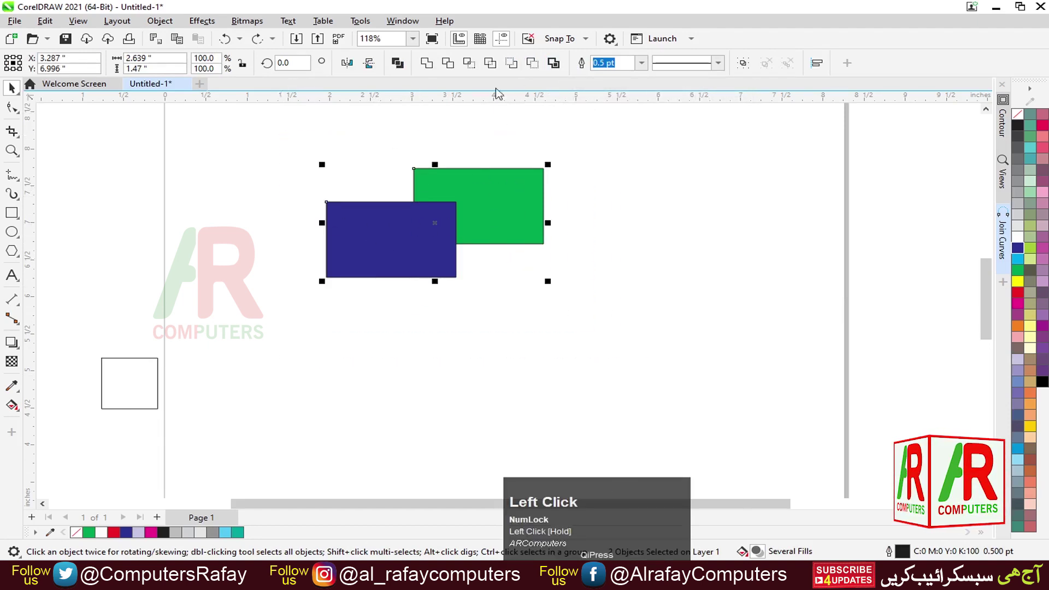
{"action": "left_click", "coordinate": [553, 62]}
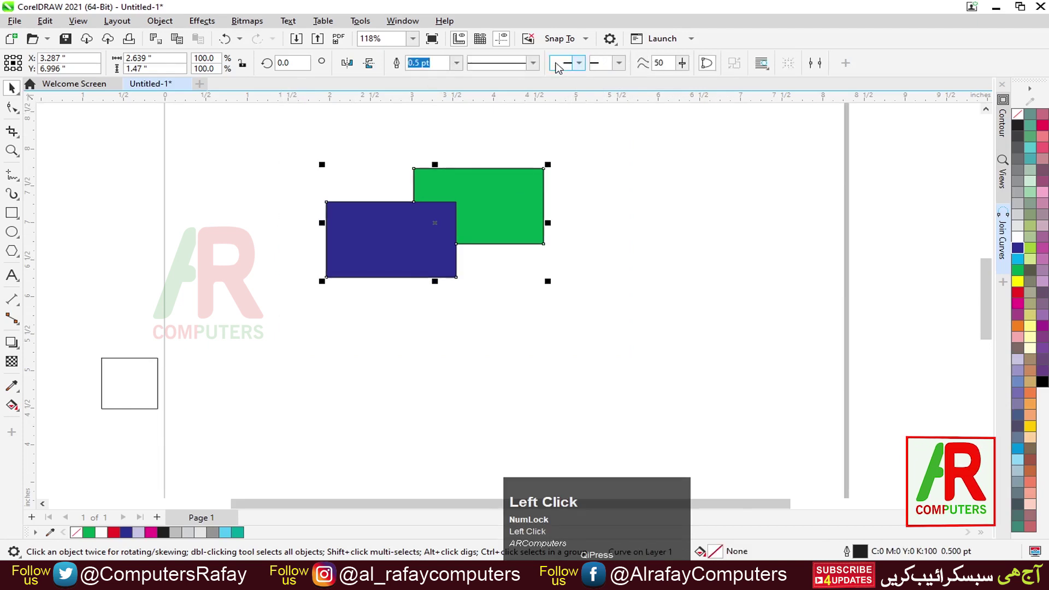
{"action": "left_click", "coordinate": [508, 281]}
{"action": "key", "text": "F6"}
{"action": "left_click_drag", "start_coordinate": [560, 153], "coordinate": [661, 215]}
{"action": "left_click_drag", "start_coordinate": [435, 259], "coordinate": [228, 204]}
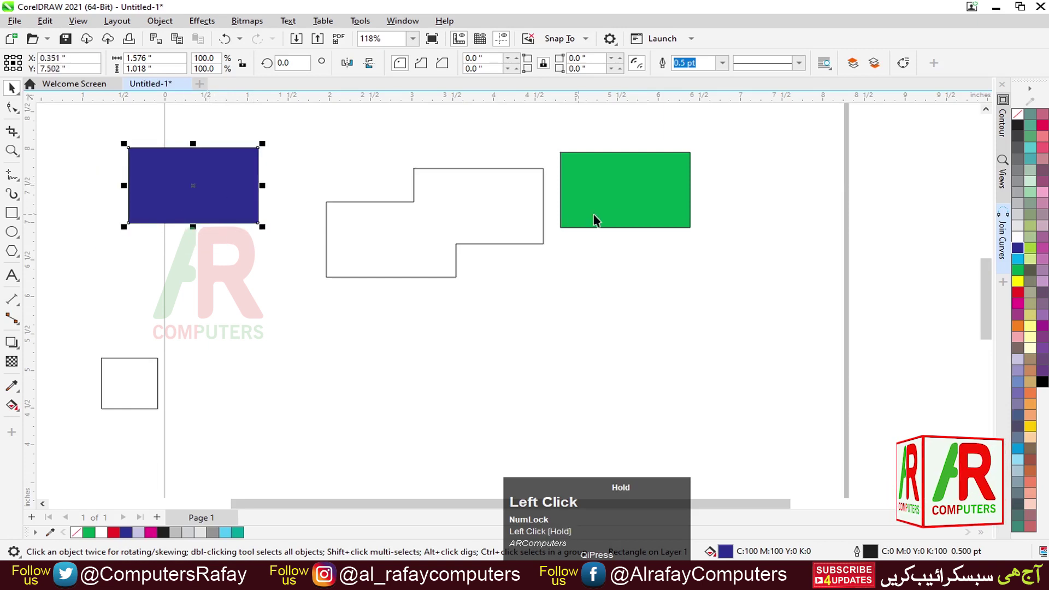
{"action": "left_click_drag", "start_coordinate": [595, 219], "coordinate": [628, 196]}
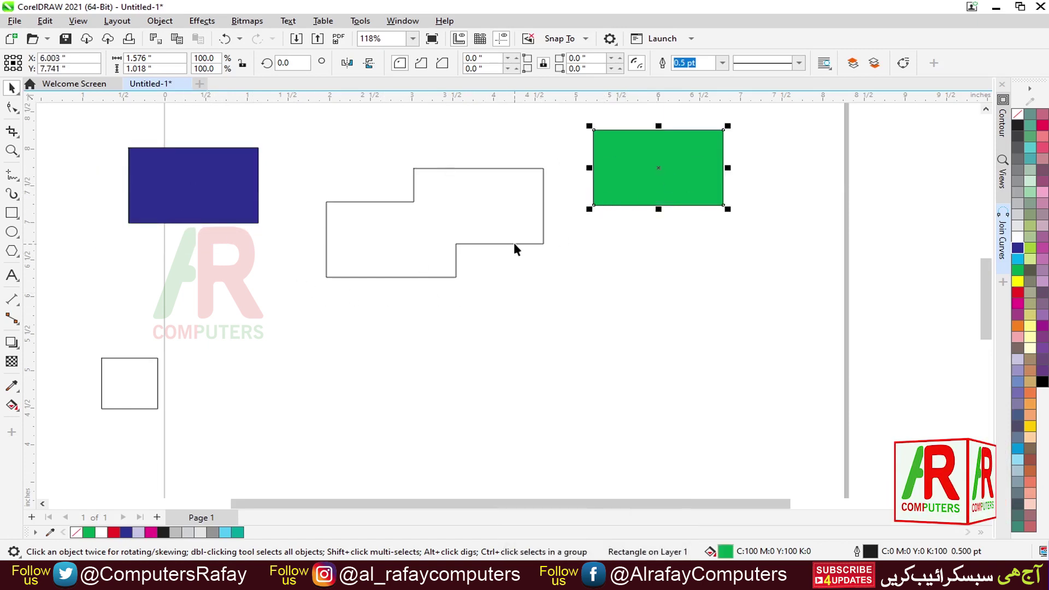
{"action": "left_click_drag", "start_coordinate": [514, 244], "coordinate": [442, 406]}
Step: Overlap the green rectangle with the blue one's lower-right corner, weld them, and move the welded shape above the boundary outline
{"action": "left_click_drag", "start_coordinate": [622, 187], "coordinate": [286, 225]}
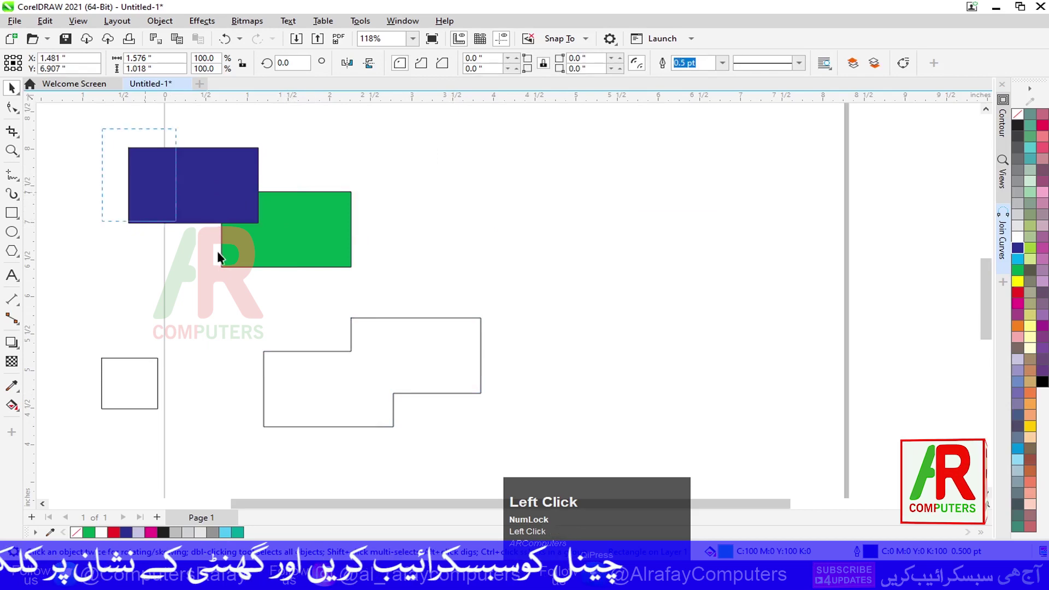
{"action": "left_click_drag", "start_coordinate": [218, 257], "coordinate": [397, 288]}
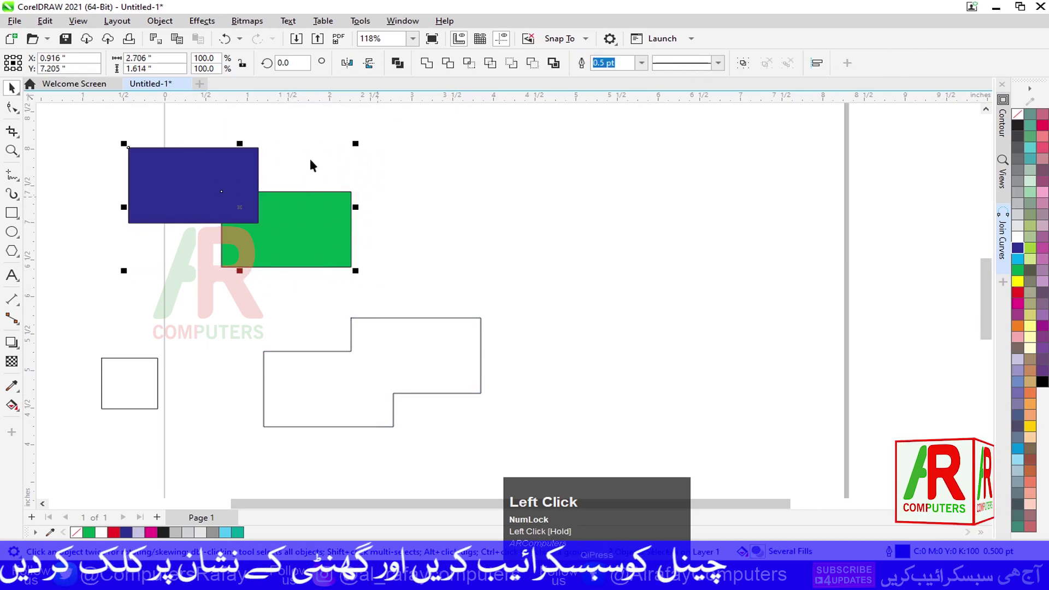
{"action": "left_click", "coordinate": [425, 63]}
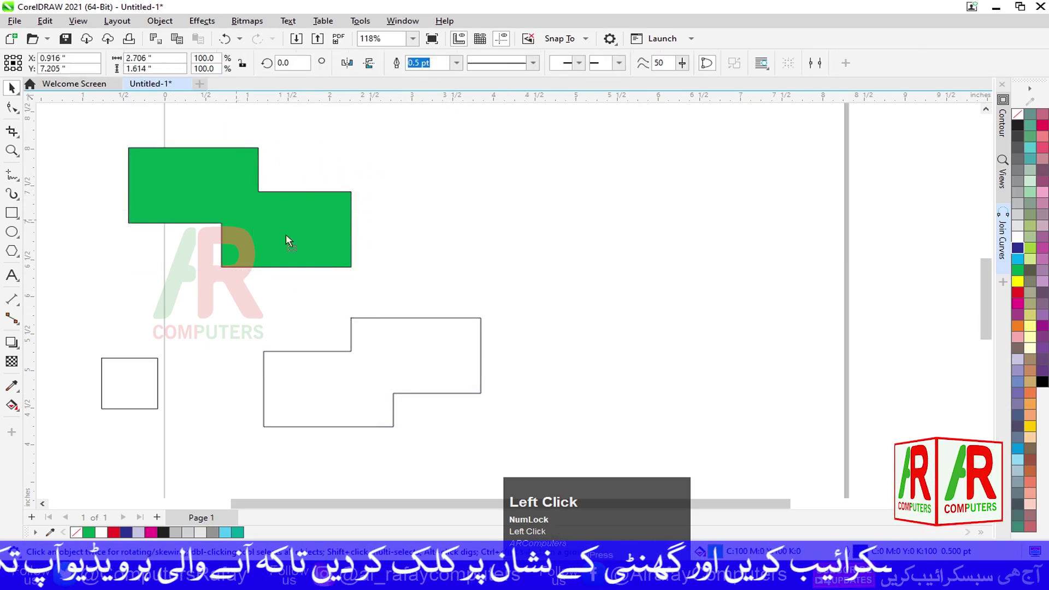
{"action": "left_click_drag", "start_coordinate": [289, 241], "coordinate": [384, 396]}
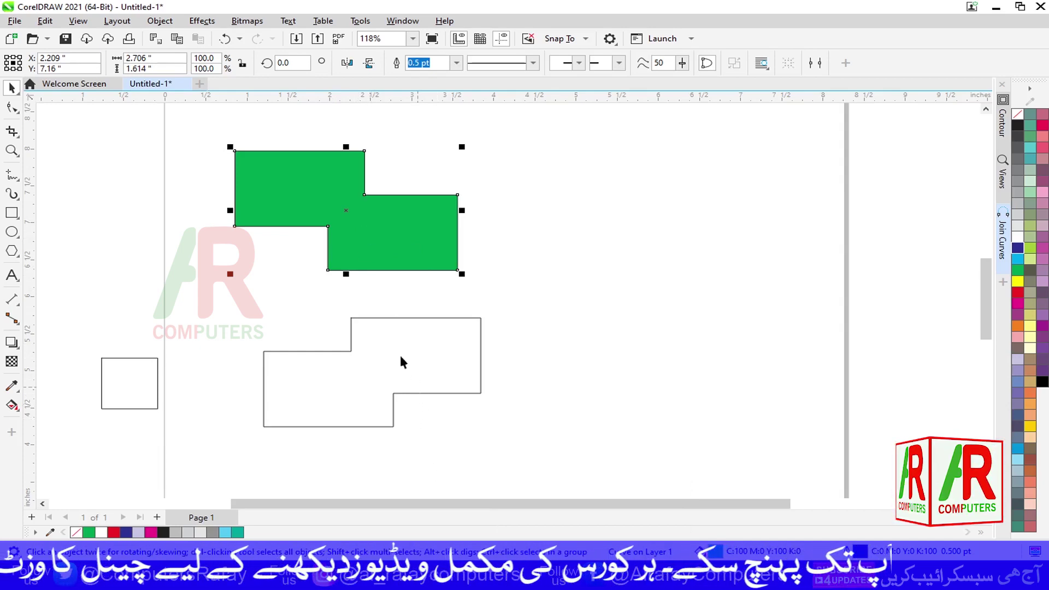
{"action": "left_click", "coordinate": [371, 219]}
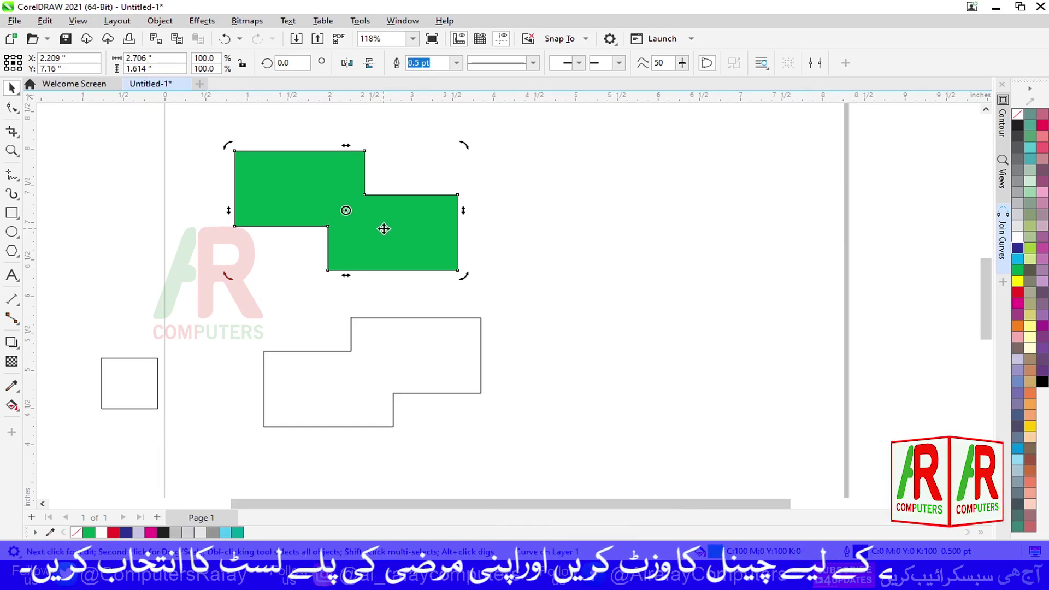
Step: Draw two overlapping ellipses beside the green shape, about 0.89 by 0.70 inches and 0.86 by 0.82 inches
{"action": "left_click", "coordinate": [12, 232]}
{"action": "left_click_drag", "start_coordinate": [514, 222], "coordinate": [588, 275]}
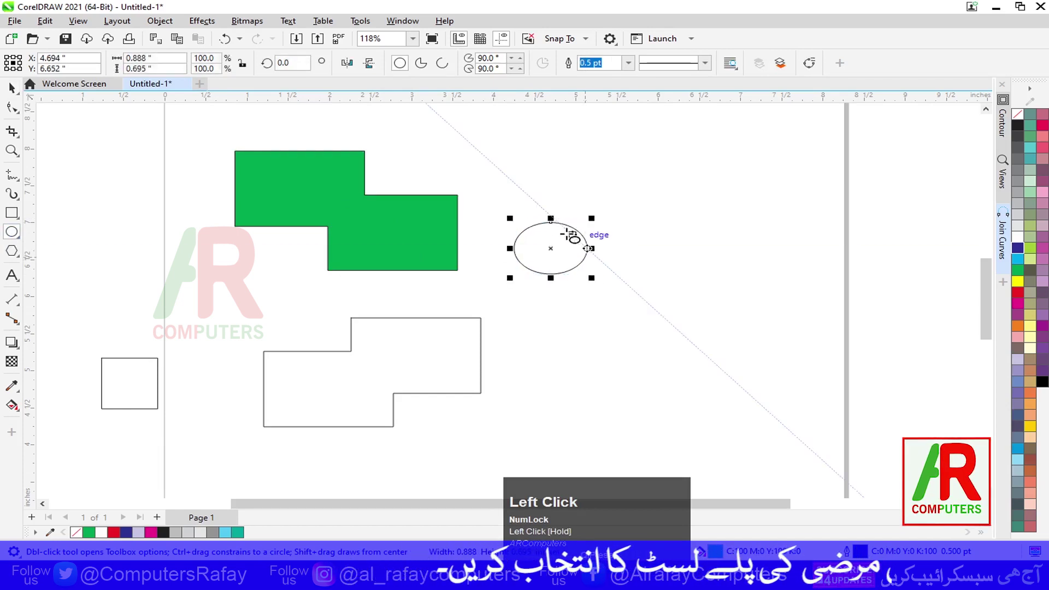
{"action": "left_click_drag", "start_coordinate": [555, 206], "coordinate": [634, 275]}
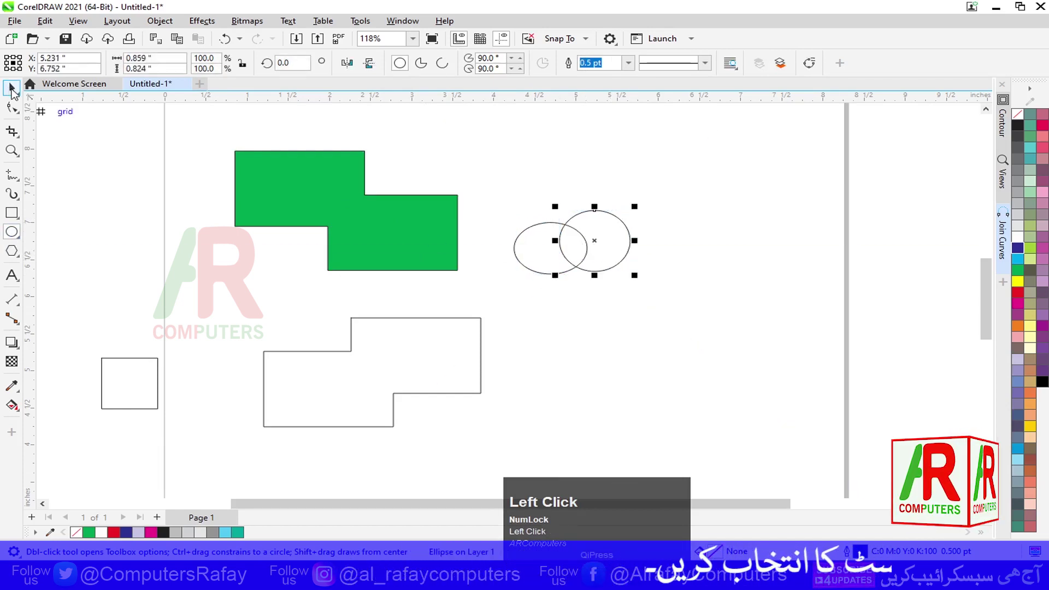
Step: Fill both overlapping ellipses with blue and combine them into one curve
{"action": "left_click", "coordinate": [11, 88]}
{"action": "left_click_drag", "start_coordinate": [481, 184], "coordinate": [696, 298]}
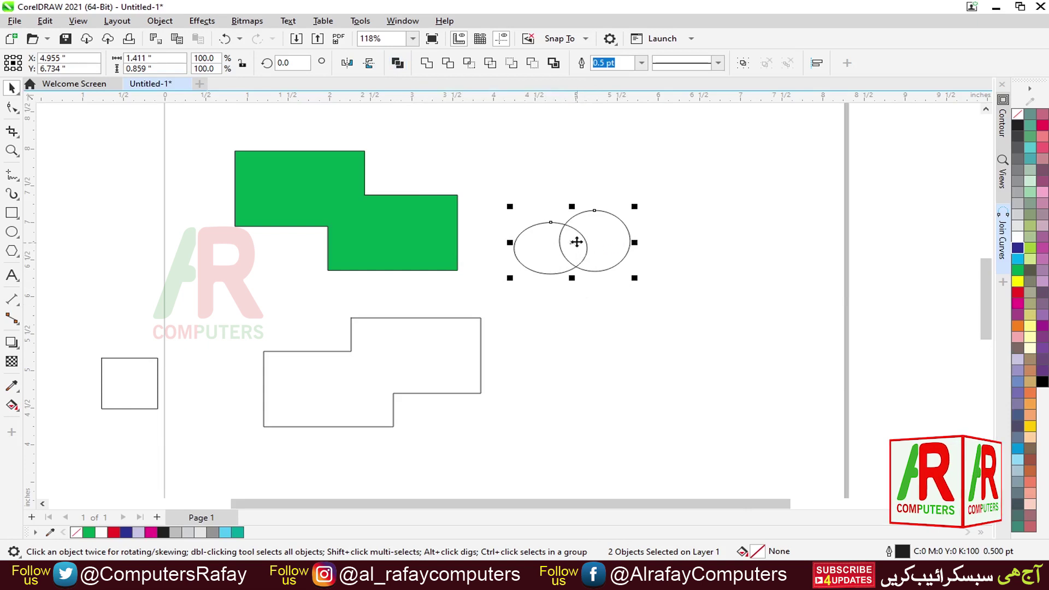
{"action": "left_click", "coordinate": [492, 174]}
{"action": "left_click_drag", "start_coordinate": [492, 173], "coordinate": [638, 281]}
{"action": "left_click", "coordinate": [1016, 249]}
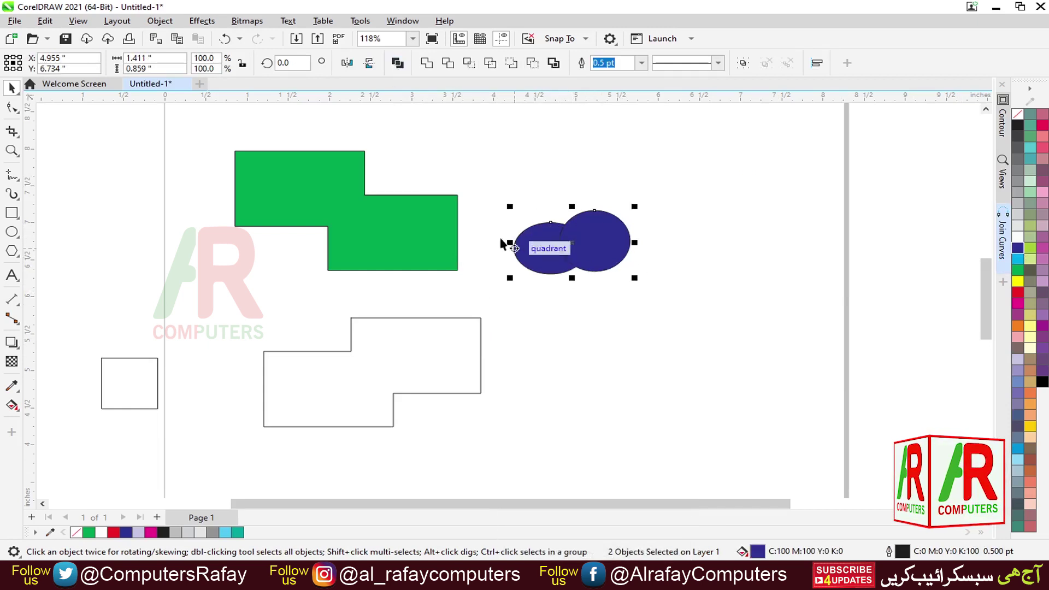
{"action": "left_click", "coordinate": [397, 63]}
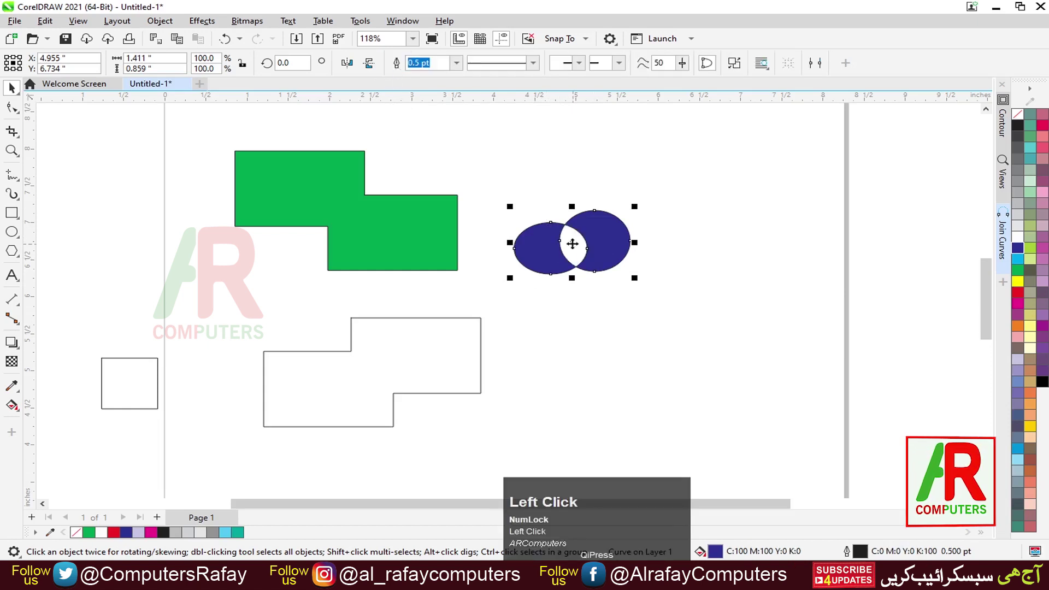
{"action": "left_click", "coordinate": [583, 320]}
{"action": "left_click_drag", "start_coordinate": [573, 281], "coordinate": [674, 322]}
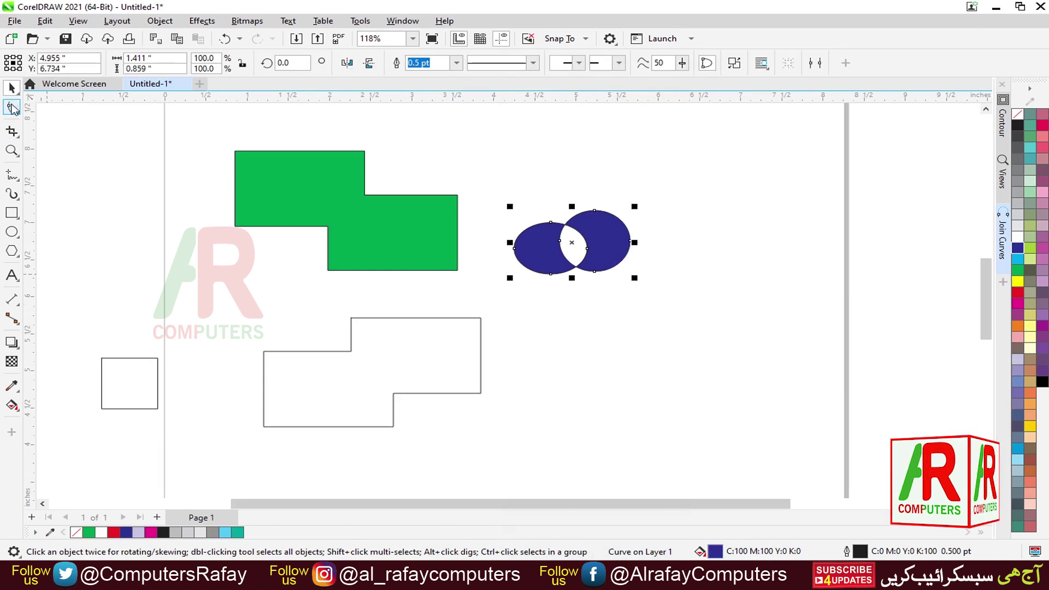
Step: Select the square, the green shape, the boundary outline and the combined ellipses together
{"action": "left_click_drag", "start_coordinate": [82, 132], "coordinate": [715, 448]}
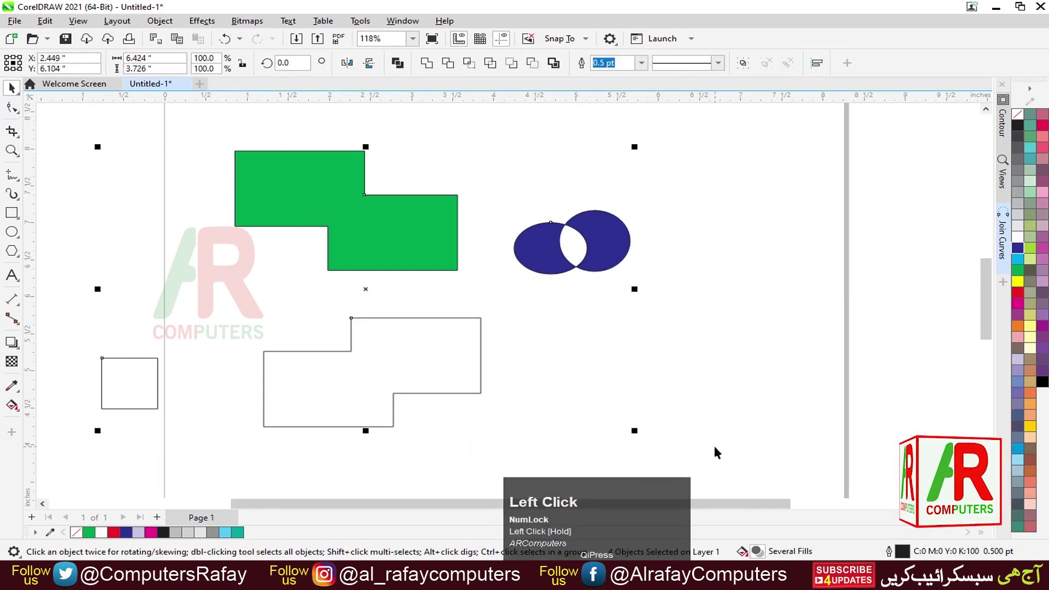